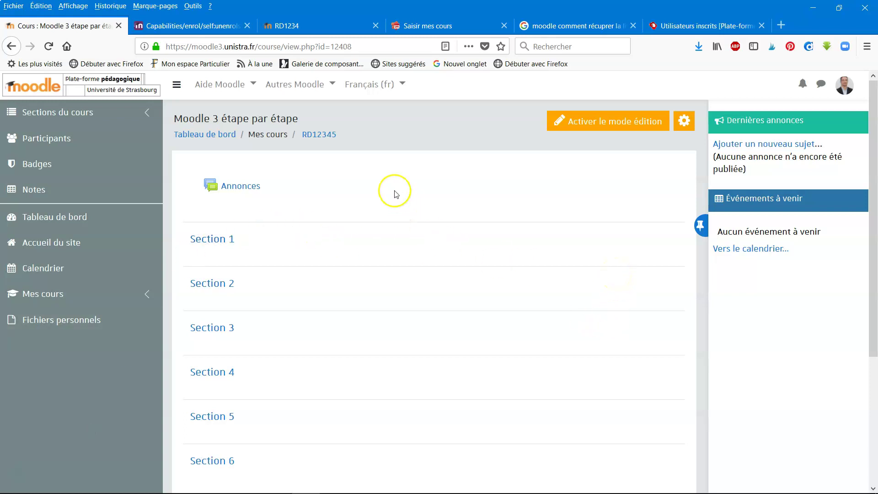
Go to the RD12345 enrolled users list from the course administration gear
{"action": "left_click", "coordinate": [680, 128]}
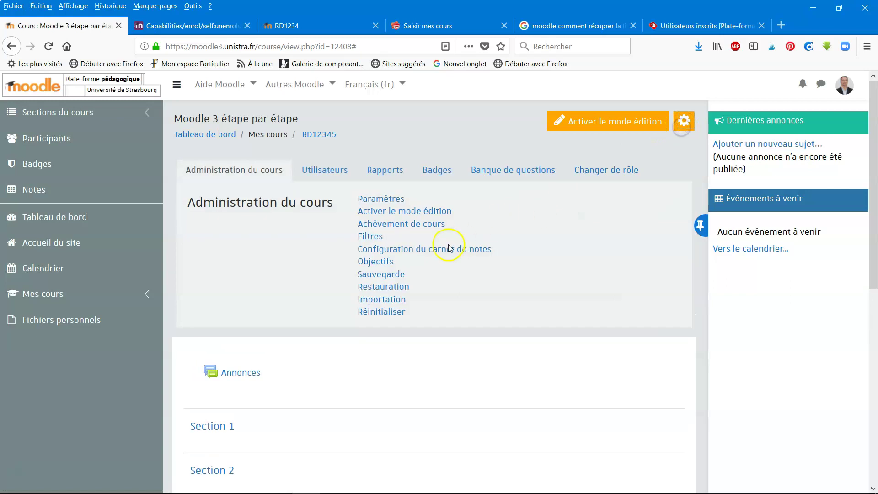
{"action": "left_click", "coordinate": [334, 171]}
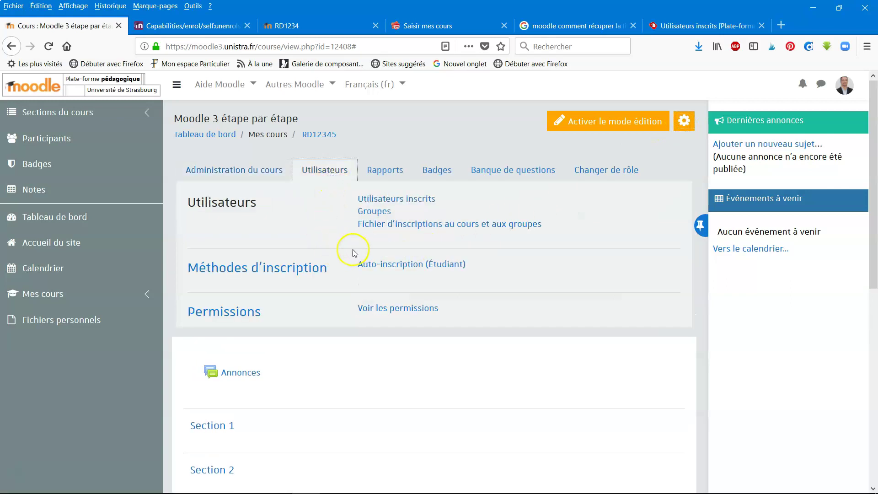
{"action": "triple_click", "coordinate": [405, 226]}
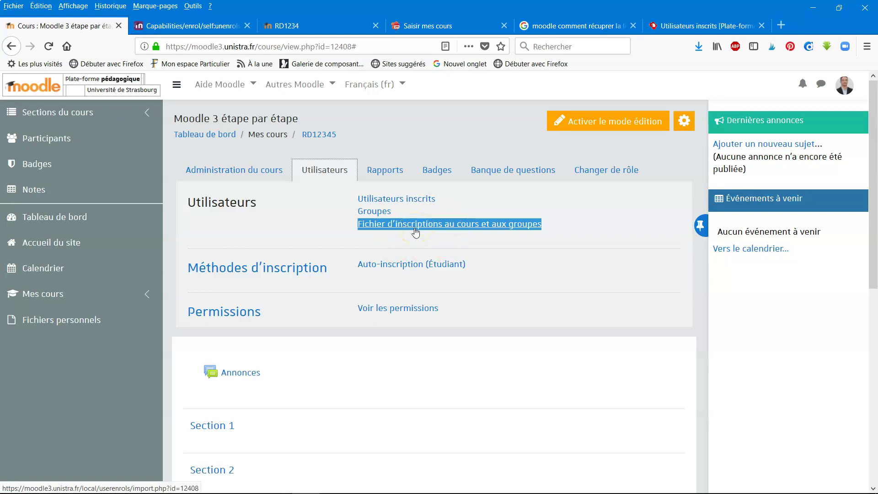
{"action": "triple_click", "coordinate": [420, 200]}
{"action": "left_click", "coordinate": [420, 200]}
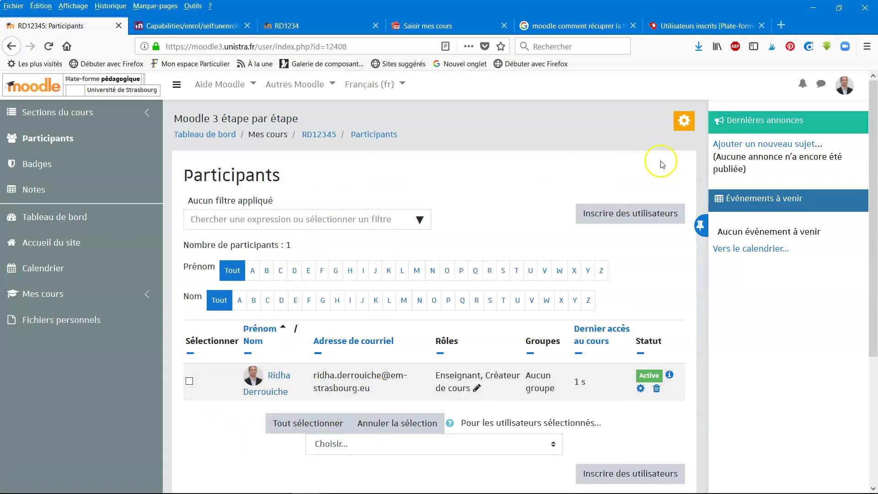
Open the enrolment file import page from the Utilisateurs options
{"action": "left_click", "coordinate": [685, 122]}
{"action": "left_click", "coordinate": [333, 173]}
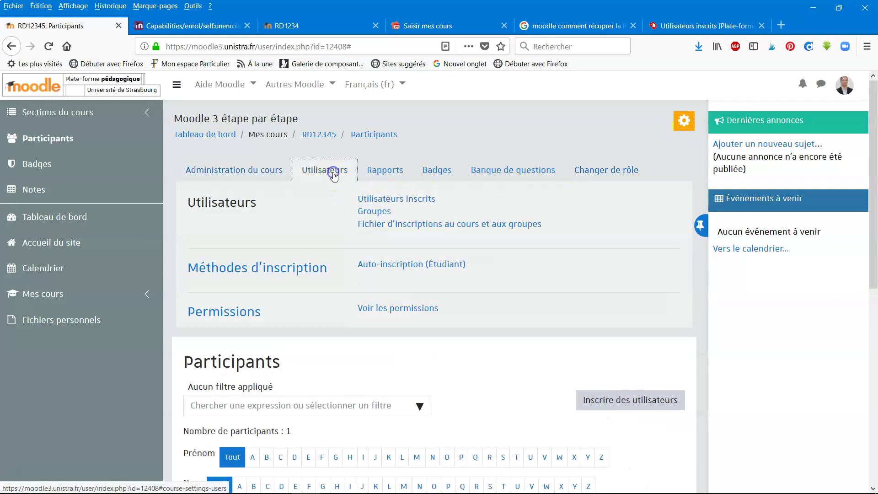
{"action": "left_click", "coordinate": [387, 233]}
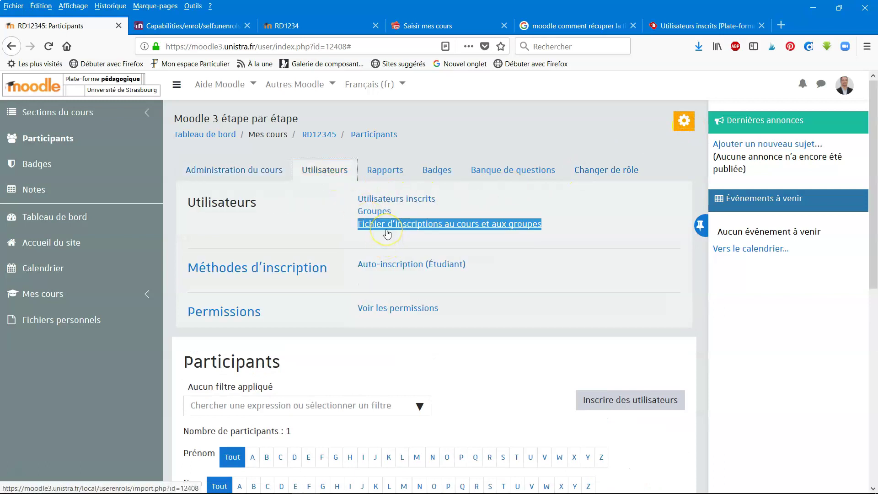
{"action": "left_click", "coordinate": [394, 227]}
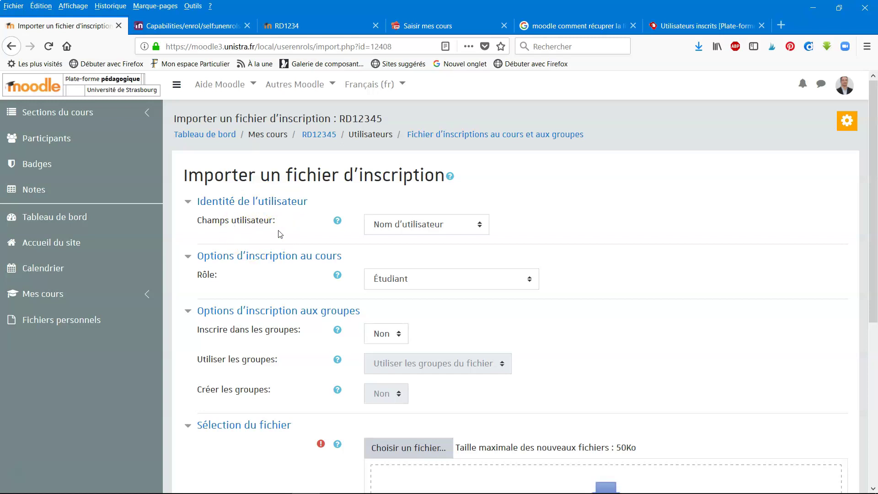
Set the import to identify users by Adresse de courriel, with role Étudiant
{"action": "left_click", "coordinate": [415, 227]}
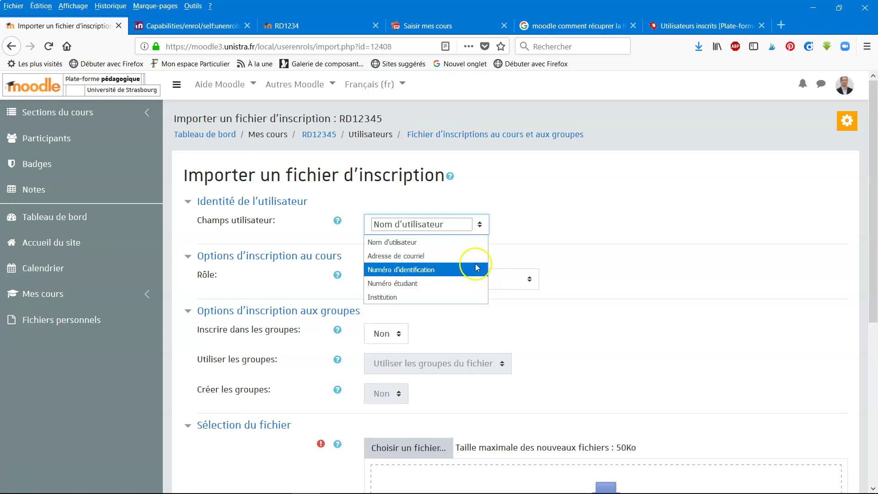
{"action": "left_click", "coordinate": [447, 224]}
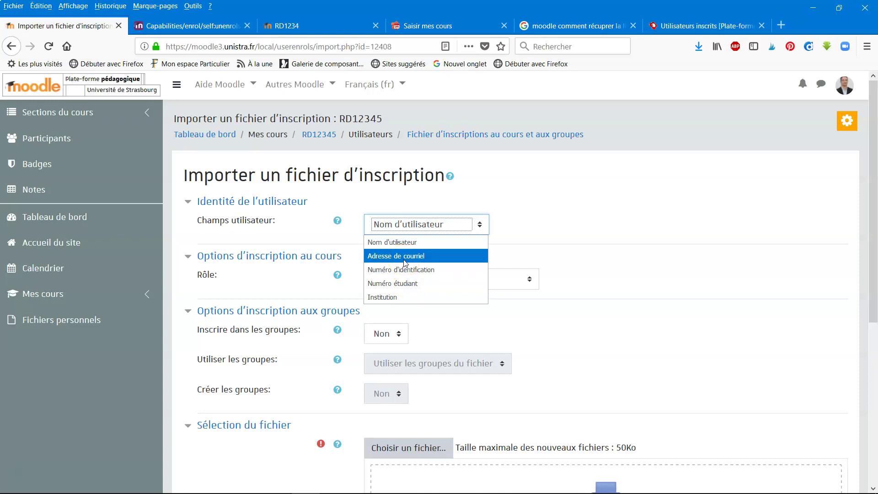
{"action": "left_click", "coordinate": [404, 256]}
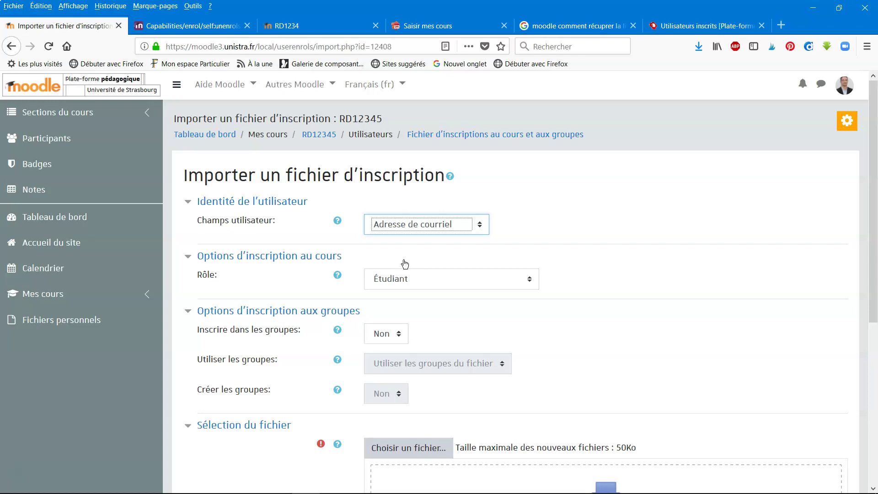
{"action": "key", "text": "alt+Tab"}
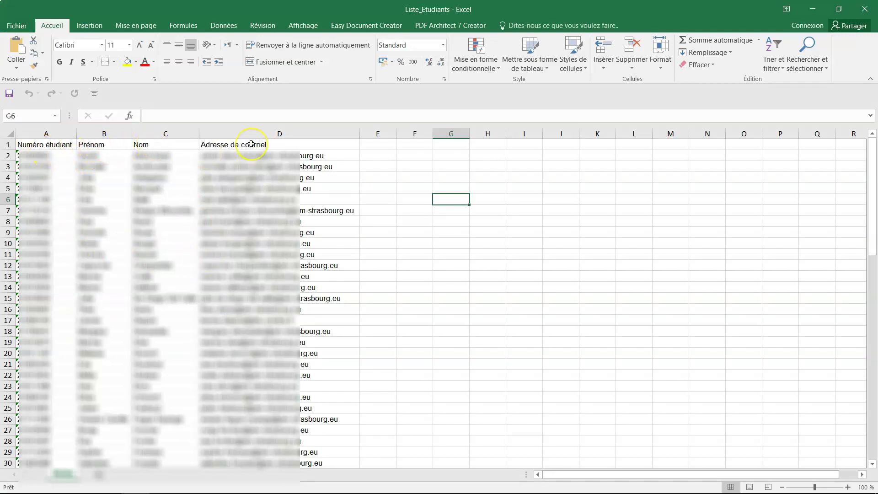
Delete the number, first-name and last-name columns, leaving Adresse de courriel in column A
{"action": "left_click_drag", "start_coordinate": [178, 133], "coordinate": [39, 133]}
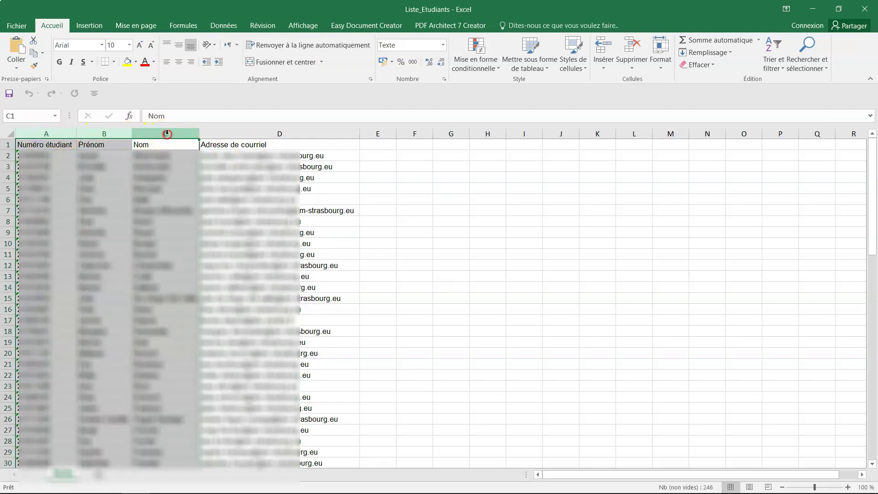
{"action": "right_click", "coordinate": [167, 134]}
{"action": "left_click", "coordinate": [214, 228]}
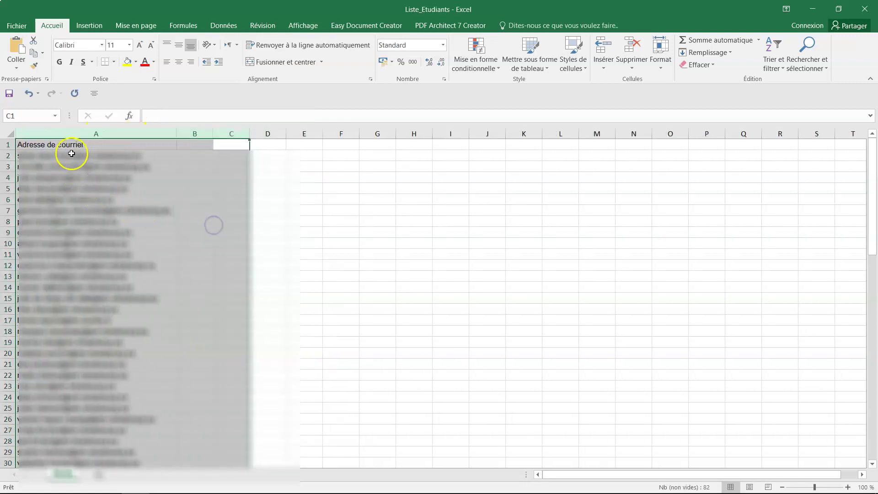
{"action": "left_click", "coordinate": [66, 133]}
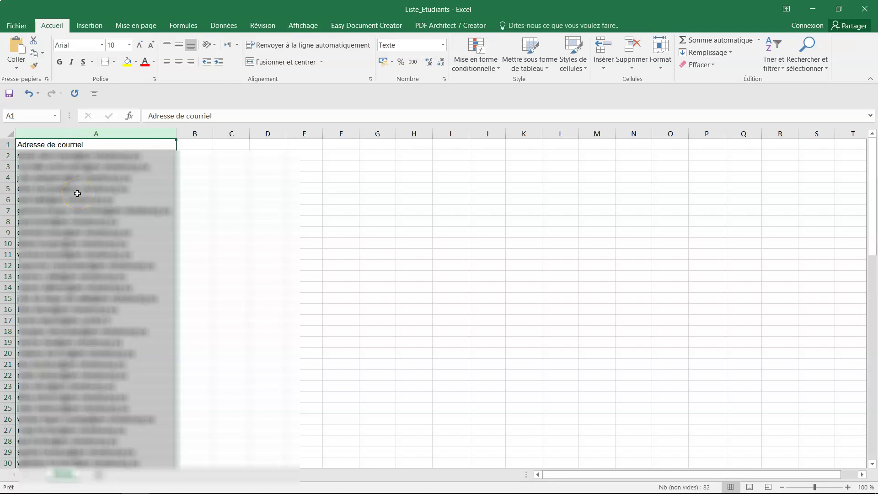
{"action": "mouse_move", "coordinate": [201, 482]}
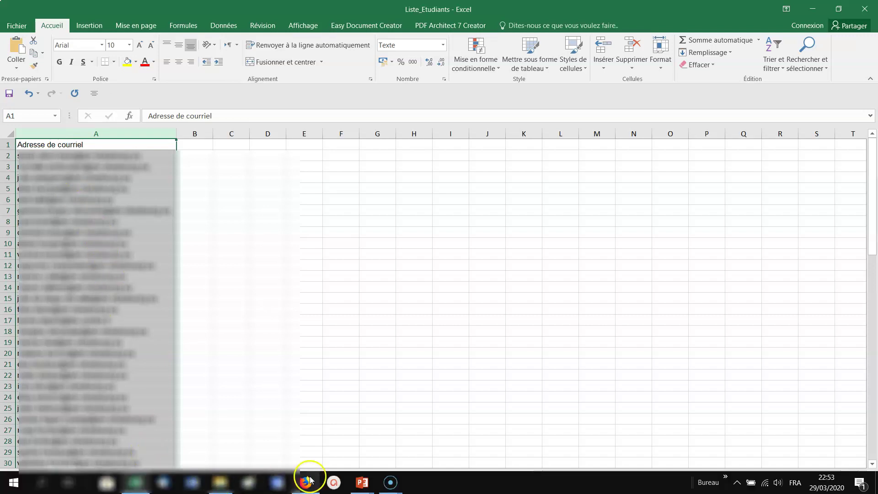
{"action": "left_click", "coordinate": [306, 481]}
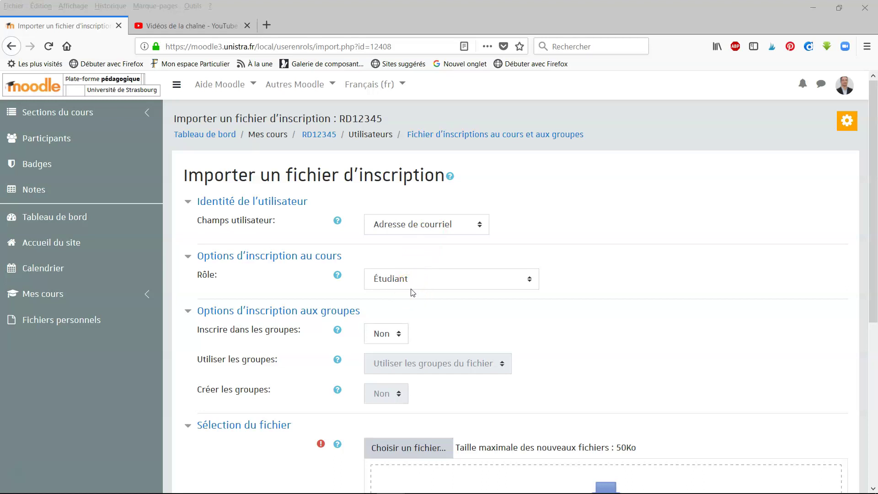
{"action": "scroll", "coordinate": [413, 293], "scroll_direction": "down", "scroll_amount": 2}
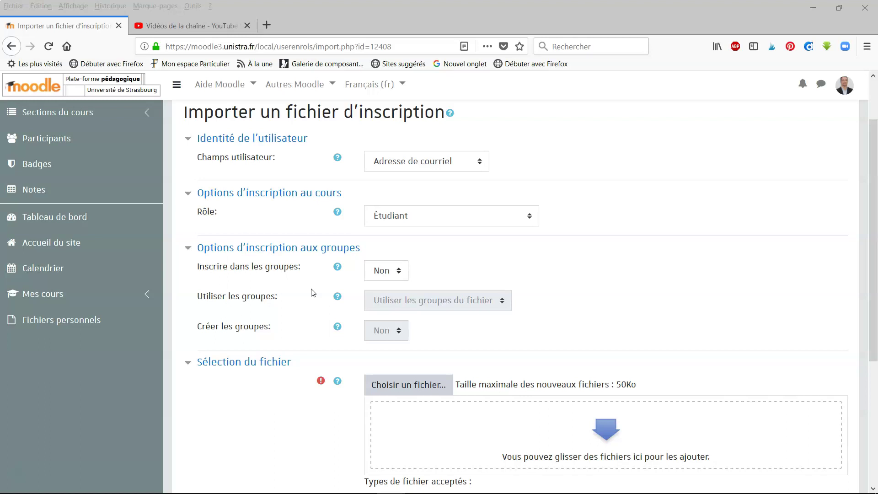
{"action": "scroll", "coordinate": [312, 293], "scroll_direction": "down", "scroll_amount": 3}
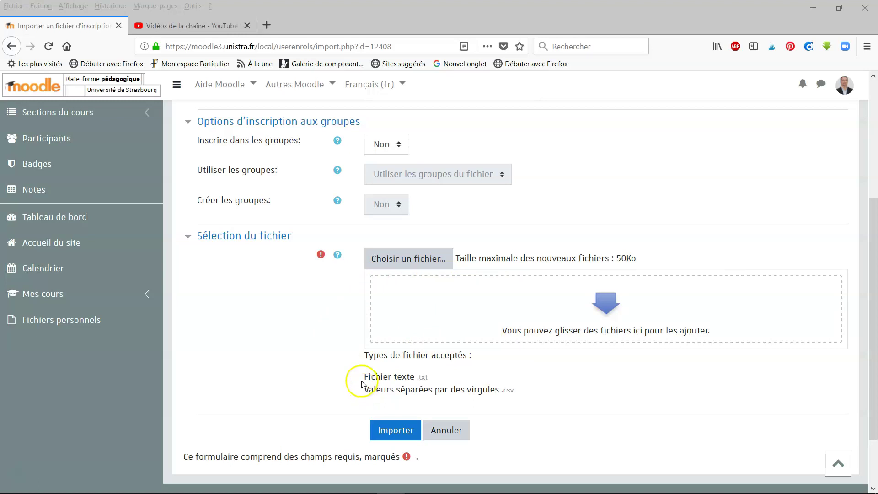
{"action": "double_click", "coordinate": [425, 377]}
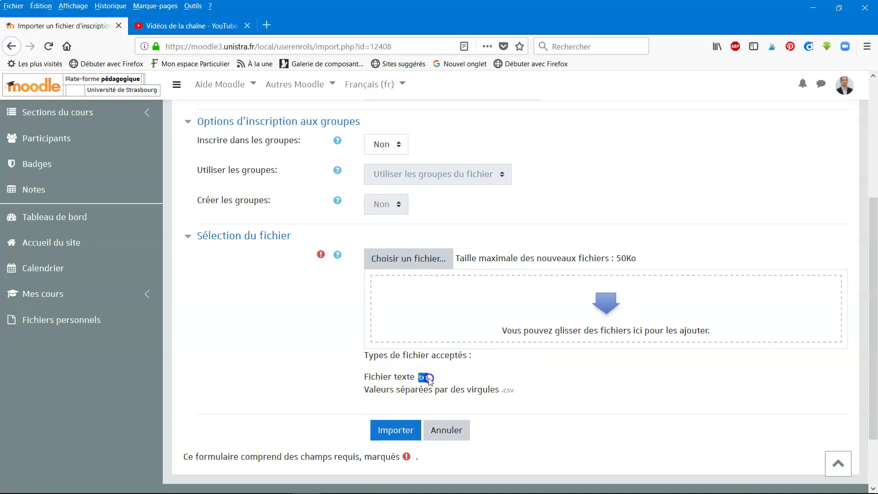
{"action": "double_click", "coordinate": [521, 391]}
{"action": "left_click_drag", "start_coordinate": [404, 389], "coordinate": [500, 392]}
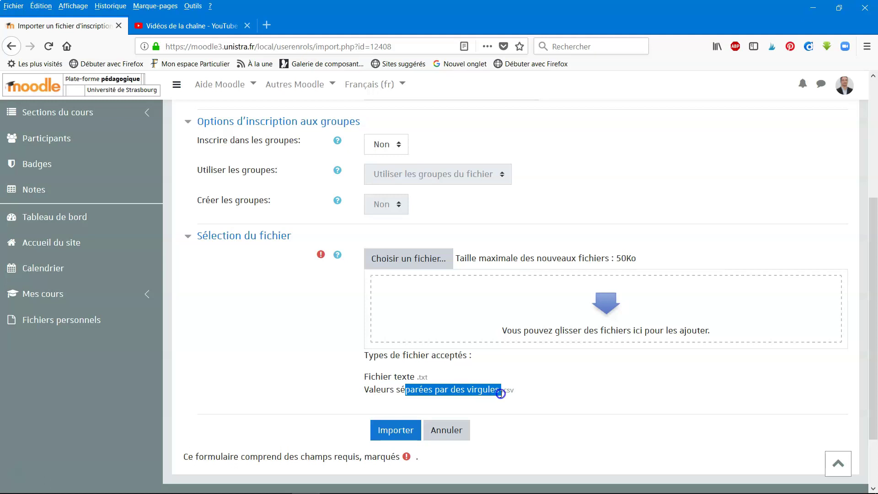
{"action": "left_click", "coordinate": [337, 254]}
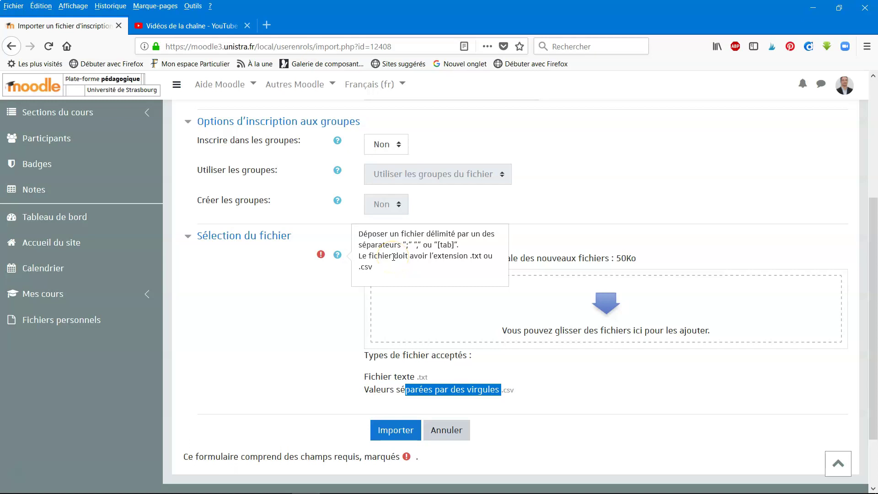
{"action": "left_click", "coordinate": [434, 269]}
{"action": "left_click", "coordinate": [251, 364]}
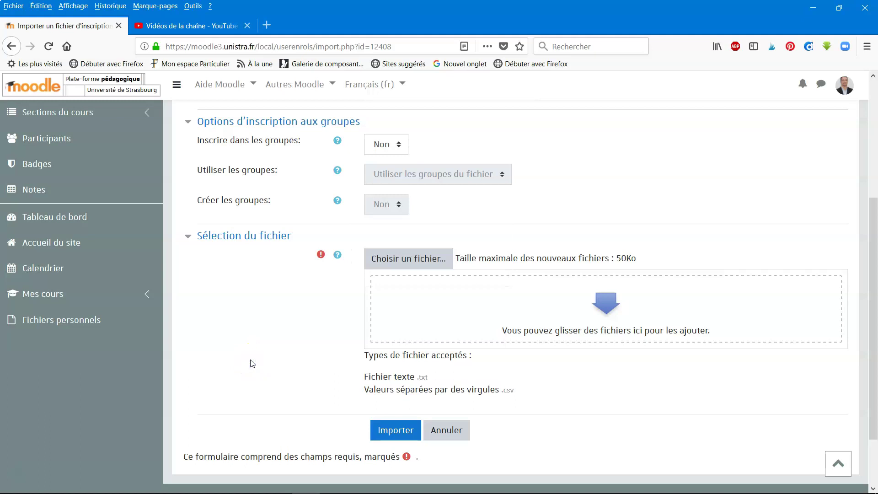
{"action": "mouse_move", "coordinate": [190, 484]}
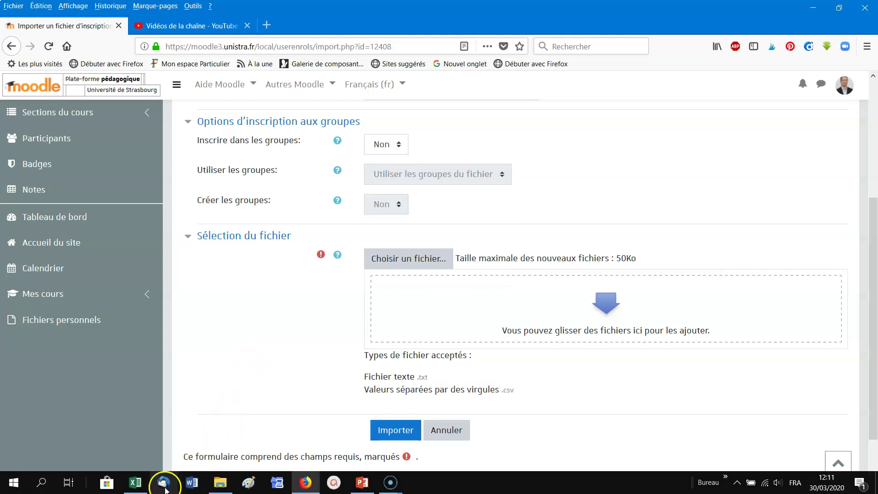
{"action": "left_click", "coordinate": [135, 482]}
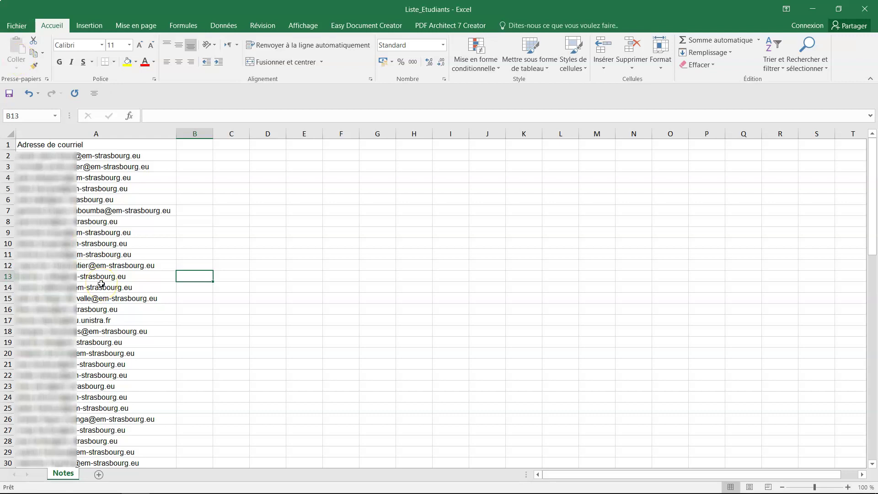
Add two test e-mail addresses in cells A83 and A84 below the student list
{"action": "scroll", "coordinate": [101, 284], "scroll_direction": "down", "scroll_amount": 11}
{"action": "scroll", "coordinate": [101, 284], "scroll_direction": "down", "scroll_amount": 13}
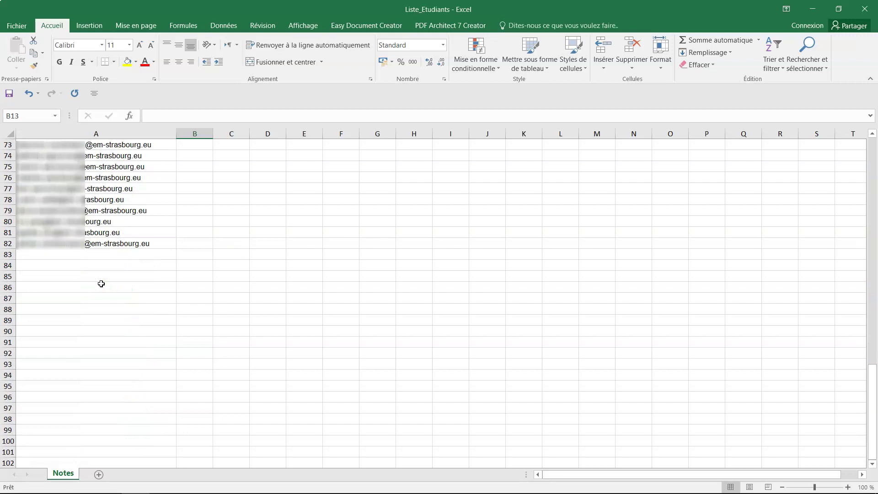
{"action": "double_click", "coordinate": [87, 255]}
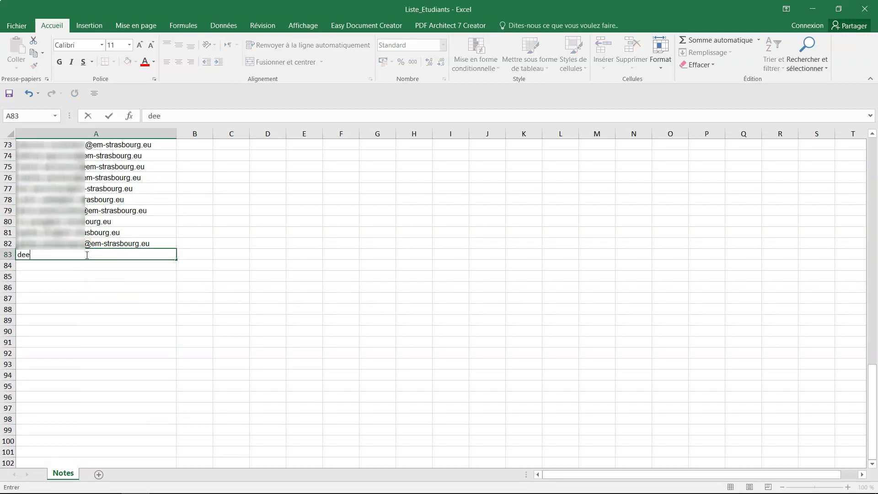
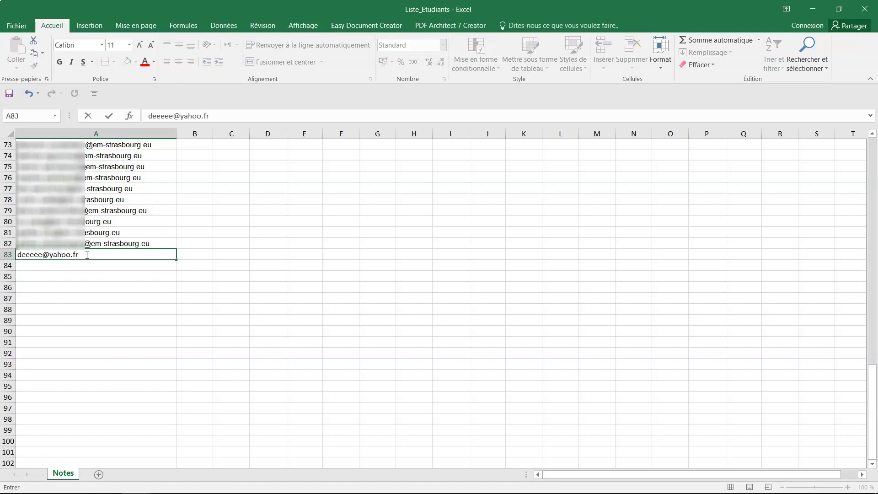
{"action": "left_click", "coordinate": [73, 265]}
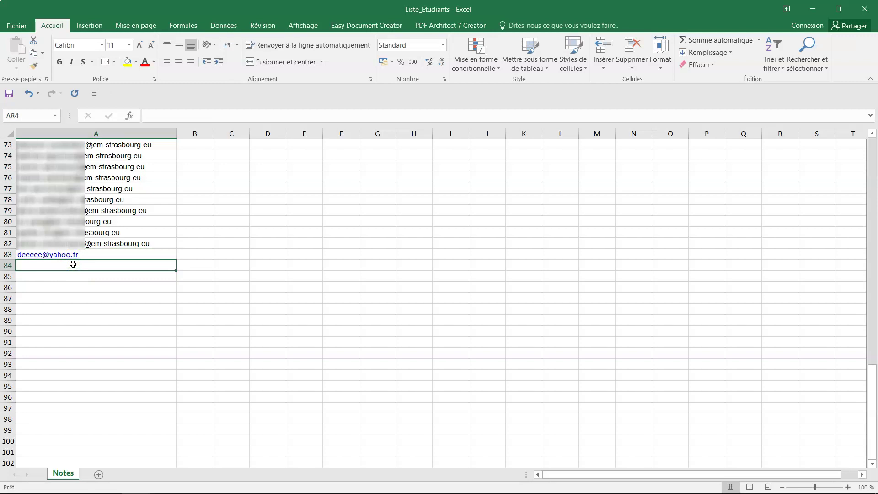
{"action": "left_click", "coordinate": [81, 275]}
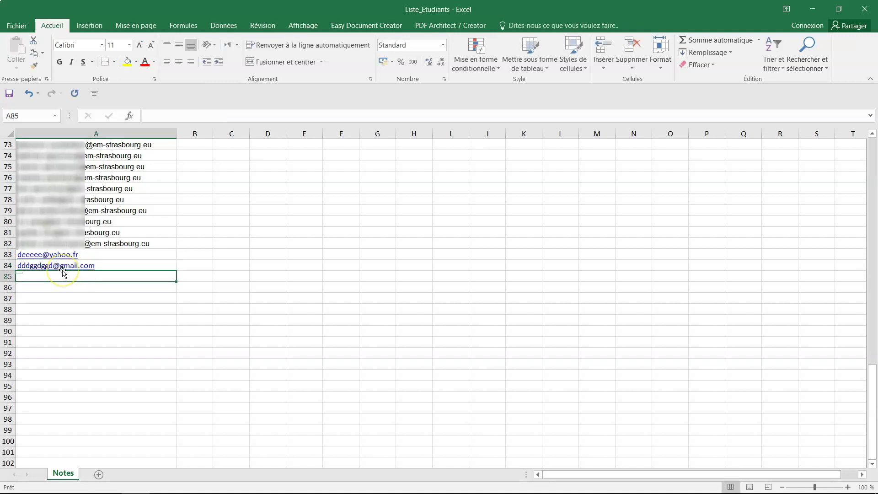
{"action": "left_click", "coordinate": [16, 26]}
Save Liste_Etudiants in Fichiers Sources as CSV (séparateur : point-virgule), keeping that format
{"action": "left_click", "coordinate": [35, 128]}
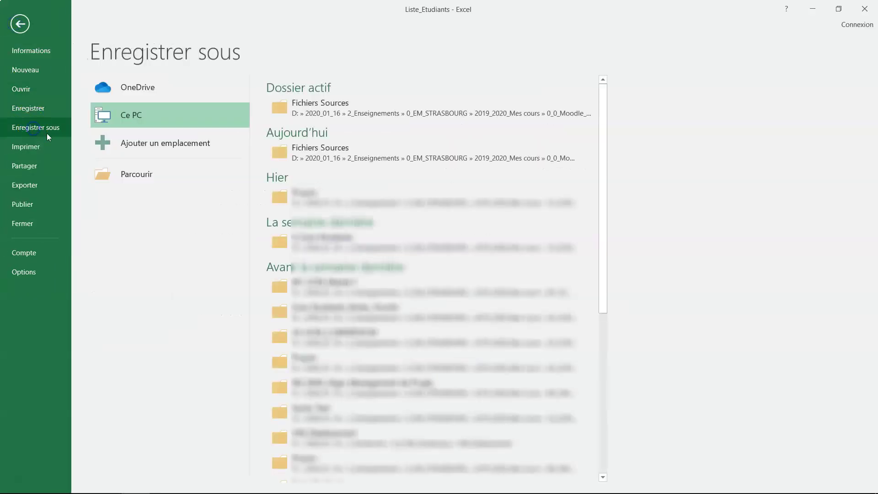
{"action": "left_click", "coordinate": [335, 112]}
{"action": "left_click", "coordinate": [229, 331]}
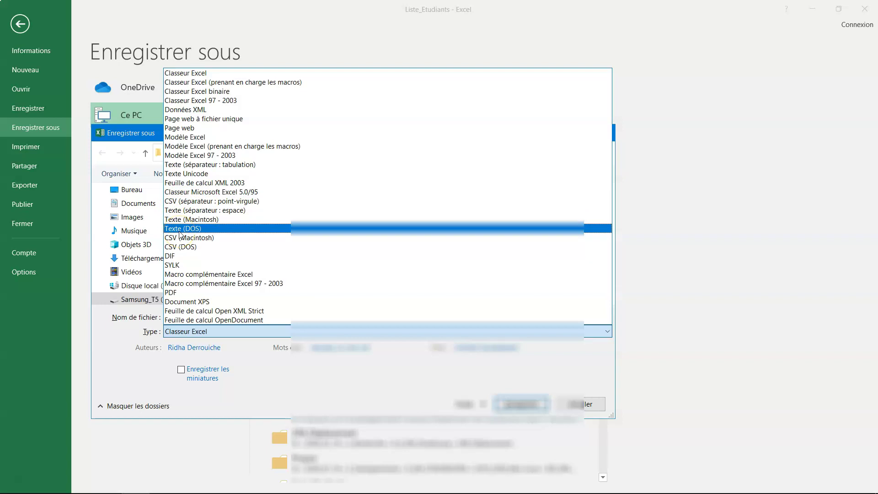
{"action": "left_click", "coordinate": [173, 249]}
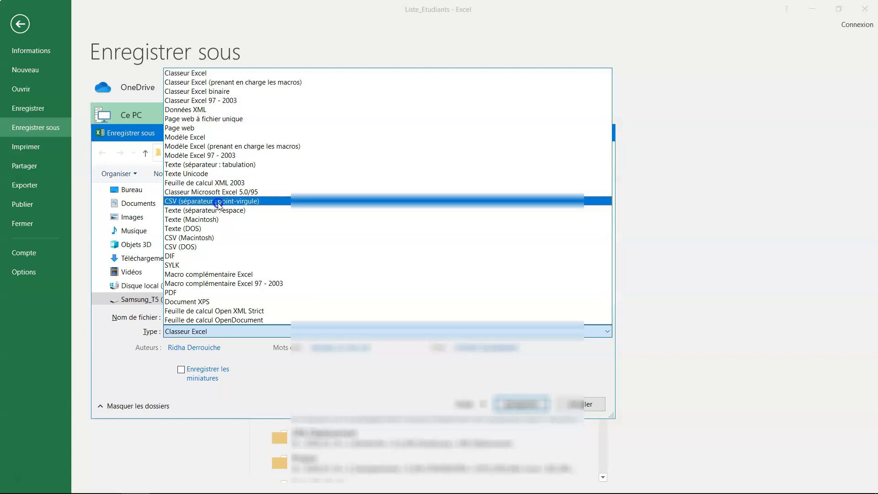
{"action": "left_click", "coordinate": [218, 205]}
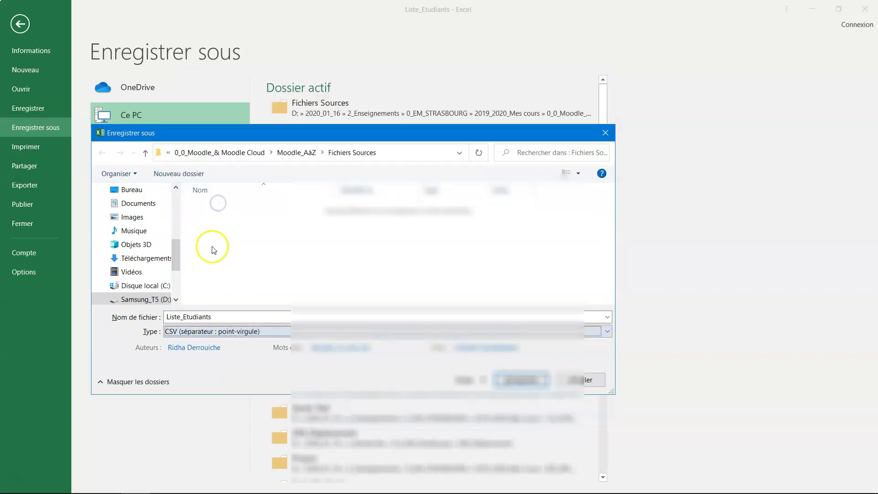
{"action": "left_click", "coordinate": [518, 382]}
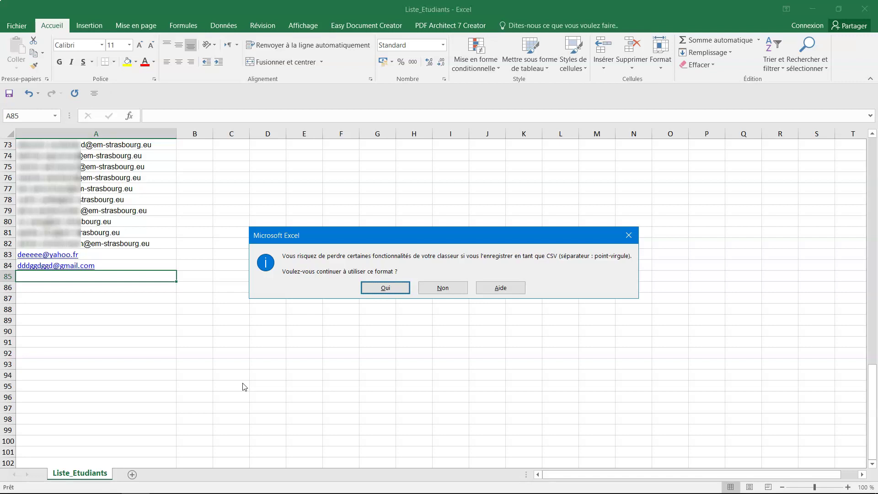
{"action": "left_click", "coordinate": [368, 291]}
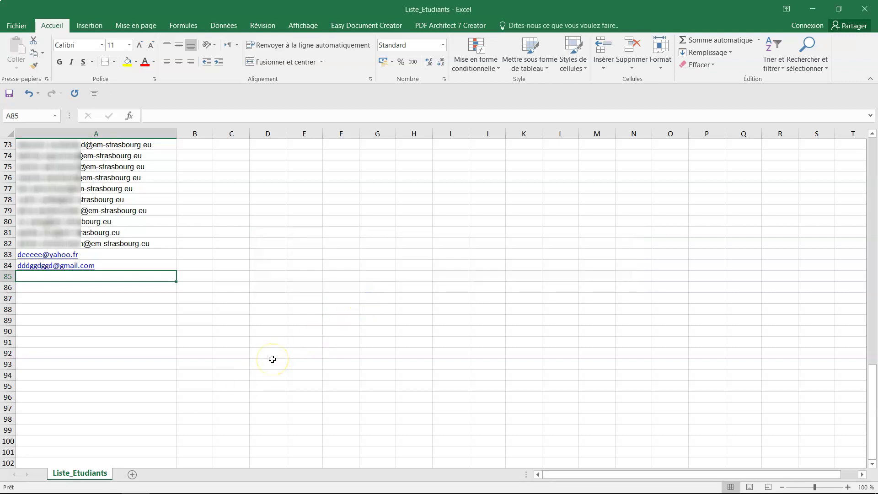
Locate Liste_Etudiants.csv in Fichiers Sources and drag it into Moodle's import file area
{"action": "left_click", "coordinate": [219, 482]}
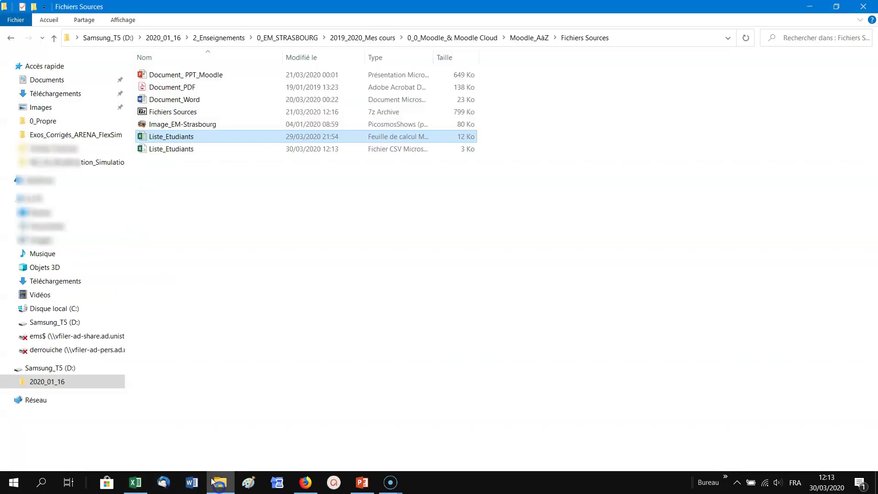
{"action": "left_click", "coordinate": [194, 169]}
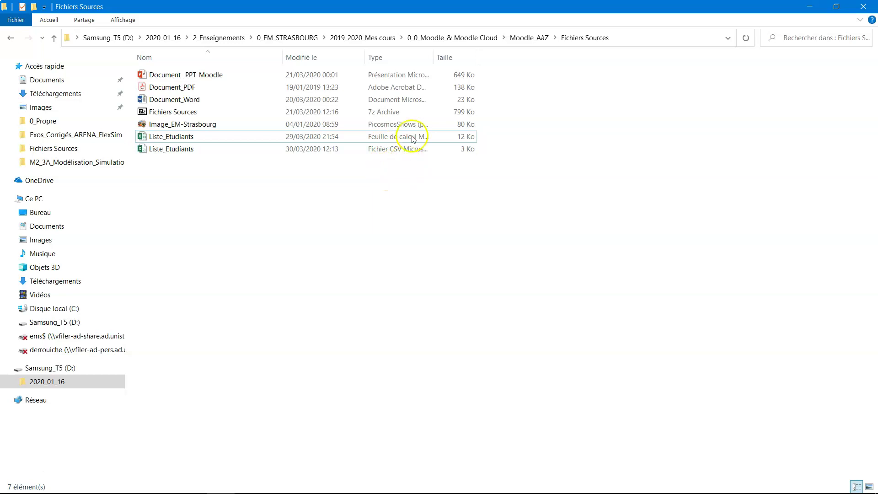
{"action": "left_click_drag", "start_coordinate": [434, 61], "coordinate": [554, 60]}
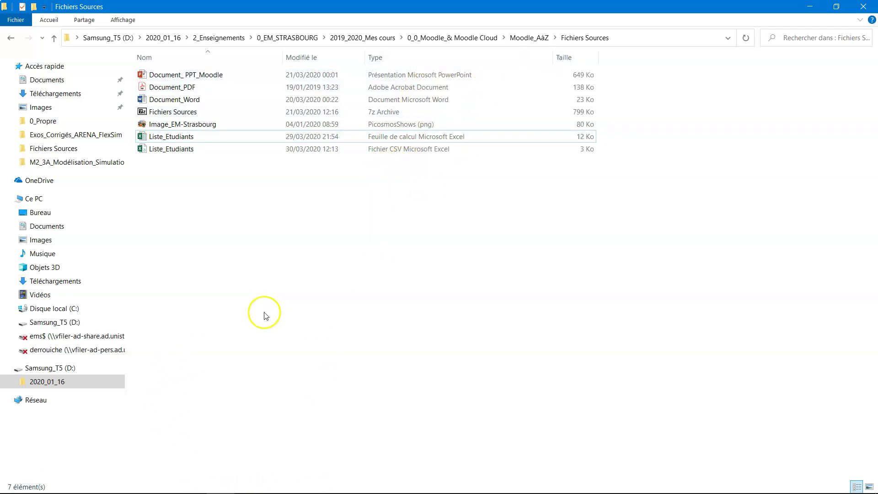
{"action": "left_click", "coordinate": [177, 150]}
{"action": "left_click_drag", "start_coordinate": [176, 150], "coordinate": [520, 332]}
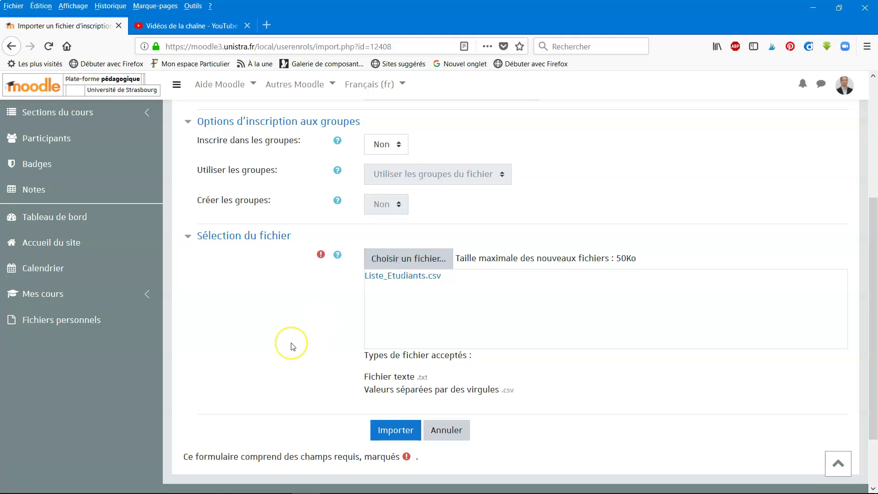
Import Liste_Etudiants.csv and review the errors for the header line and lines 83–84
{"action": "left_click", "coordinate": [394, 432]}
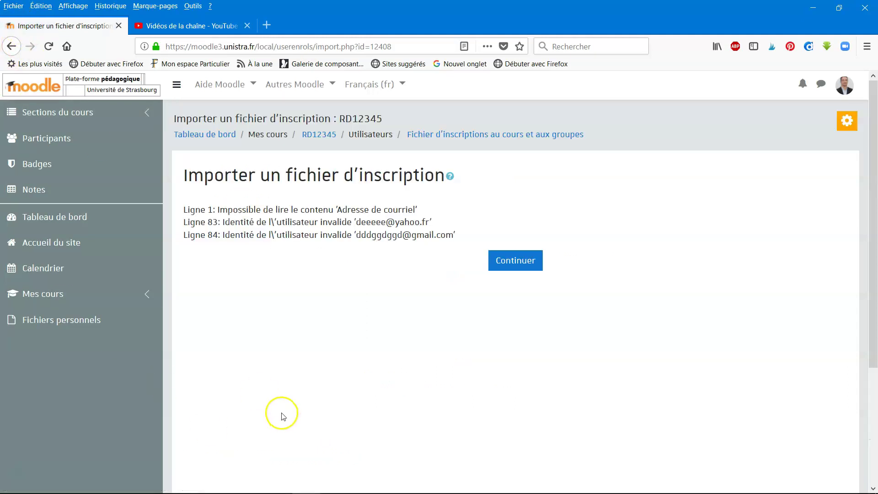
{"action": "left_click_drag", "start_coordinate": [183, 214], "coordinate": [461, 239]}
{"action": "left_click", "coordinate": [302, 303]}
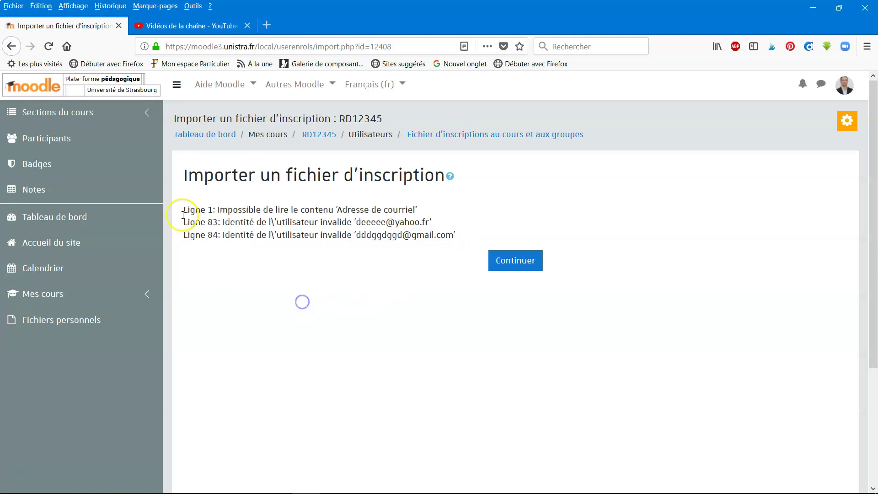
{"action": "left_click", "coordinate": [247, 210]}
{"action": "left_click_drag", "start_coordinate": [339, 209], "coordinate": [414, 206]}
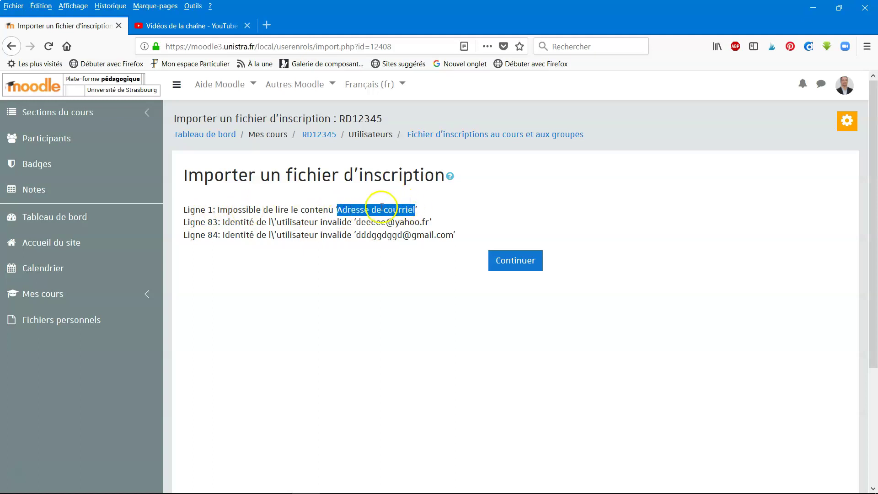
{"action": "left_click", "coordinate": [382, 206]}
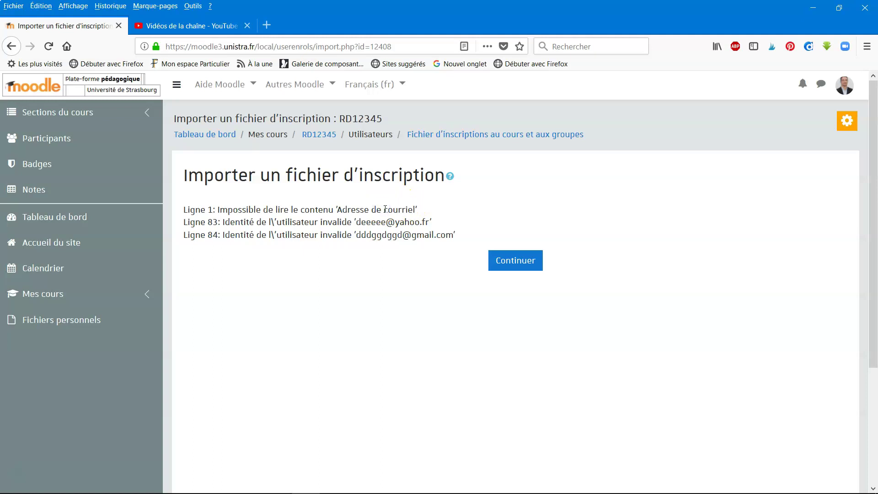
{"action": "left_click_drag", "start_coordinate": [208, 222], "coordinate": [468, 237]}
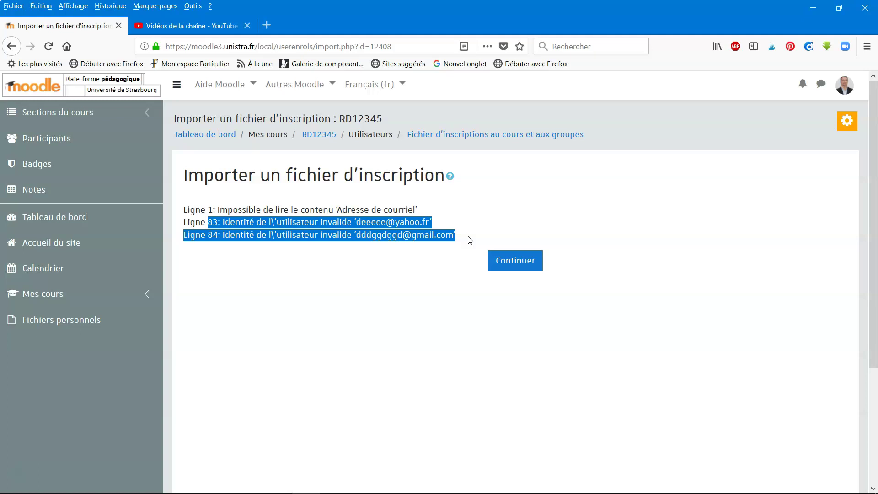
{"action": "left_click", "coordinate": [477, 295]}
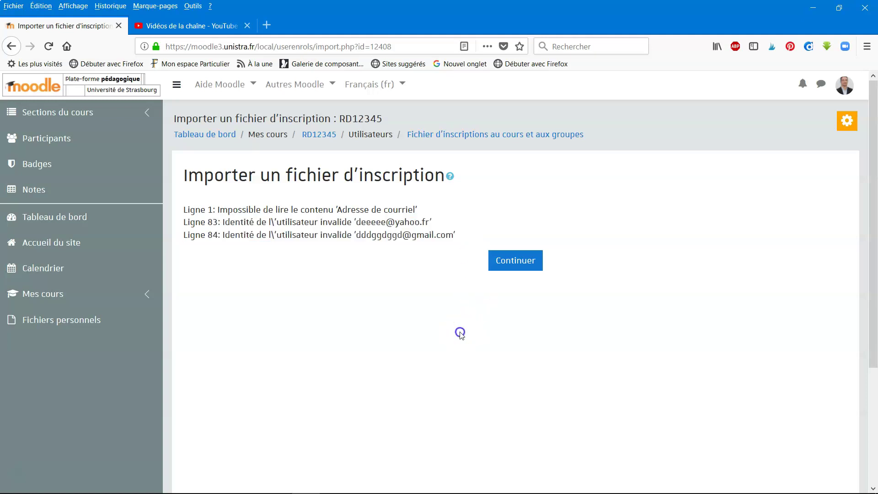
{"action": "left_click", "coordinate": [523, 266]}
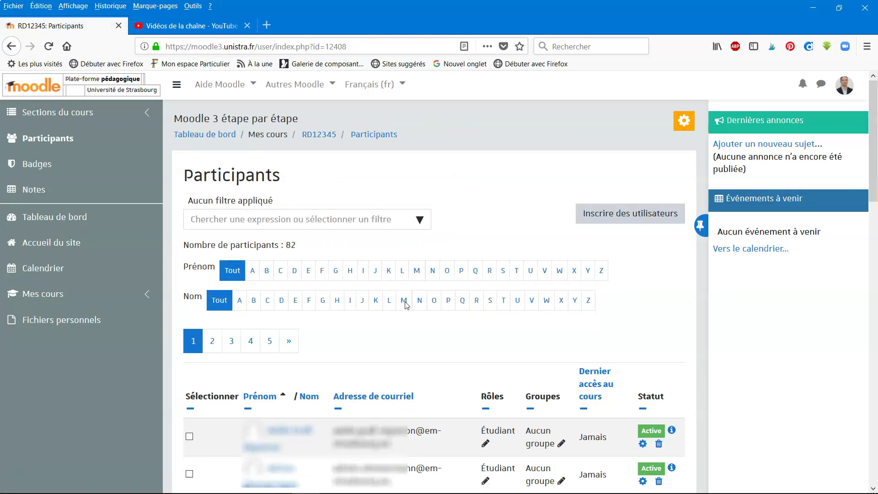
Check the 82-participant count and look through the participant filter options
{"action": "double_click", "coordinate": [288, 244]}
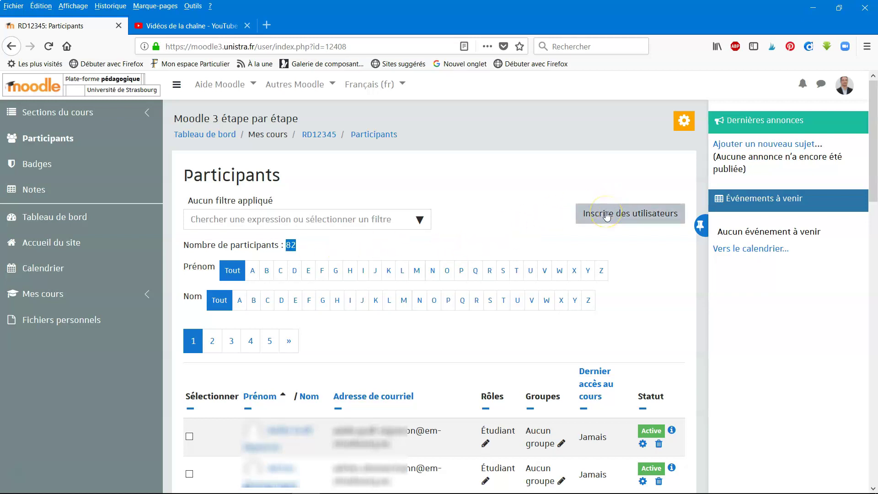
{"action": "left_click", "coordinate": [421, 220]}
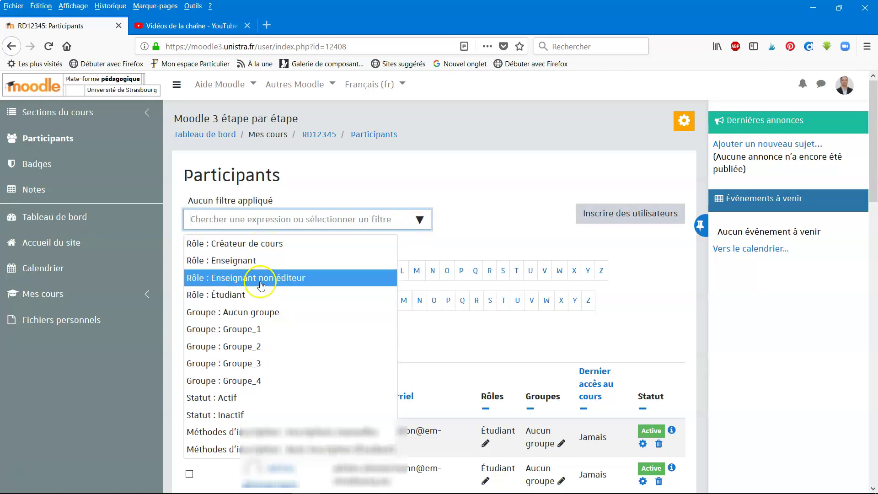
{"action": "left_click", "coordinate": [256, 300]}
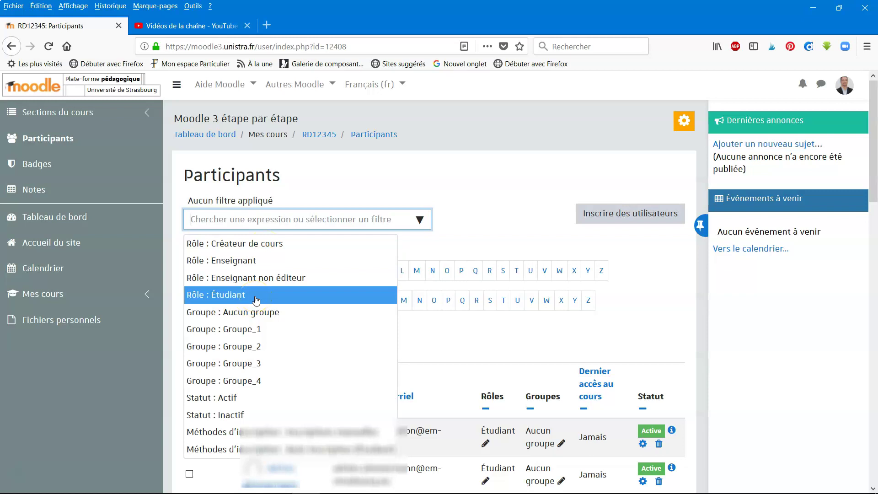
{"action": "left_click", "coordinate": [516, 210]}
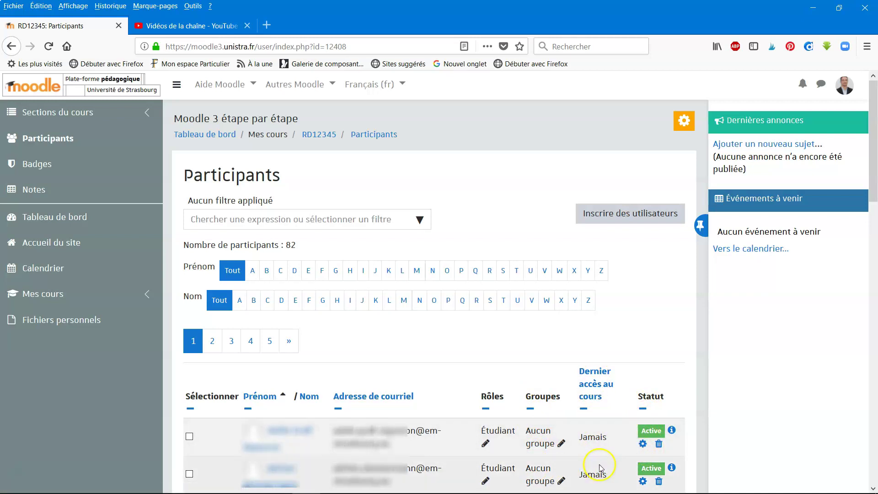
{"action": "left_click", "coordinate": [421, 221]}
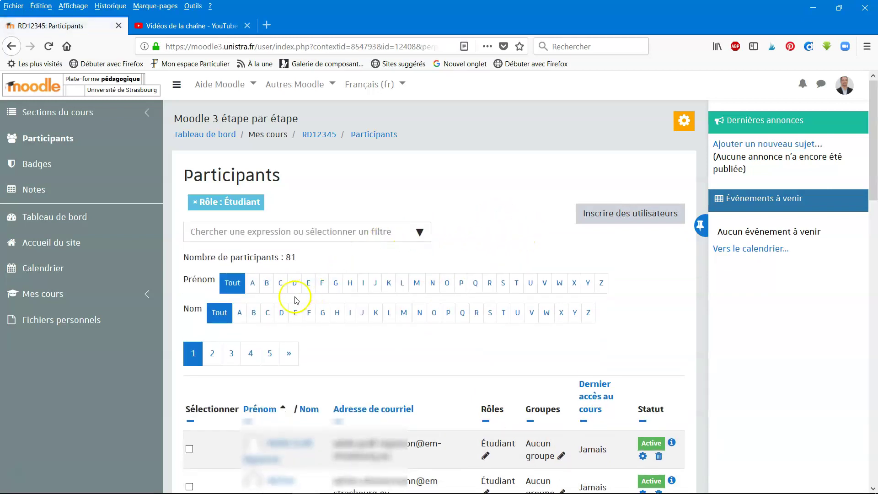
Filter participants by Rôle : Étudiant and select all 81 students
{"action": "left_click", "coordinate": [255, 290]}
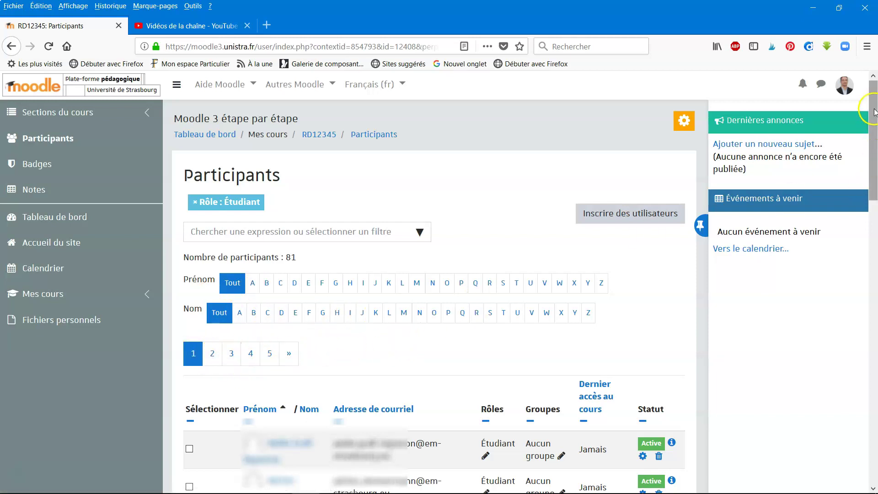
{"action": "left_click_drag", "start_coordinate": [872, 110], "coordinate": [874, 461]}
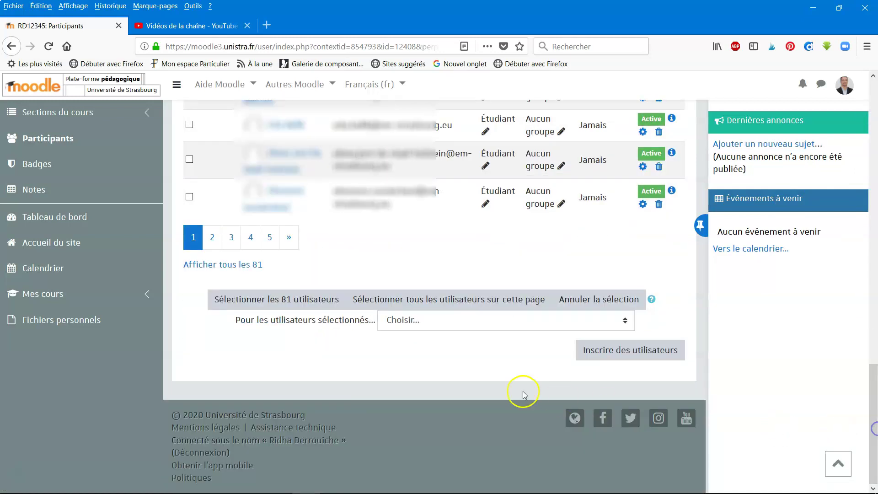
{"action": "left_click", "coordinate": [247, 300]}
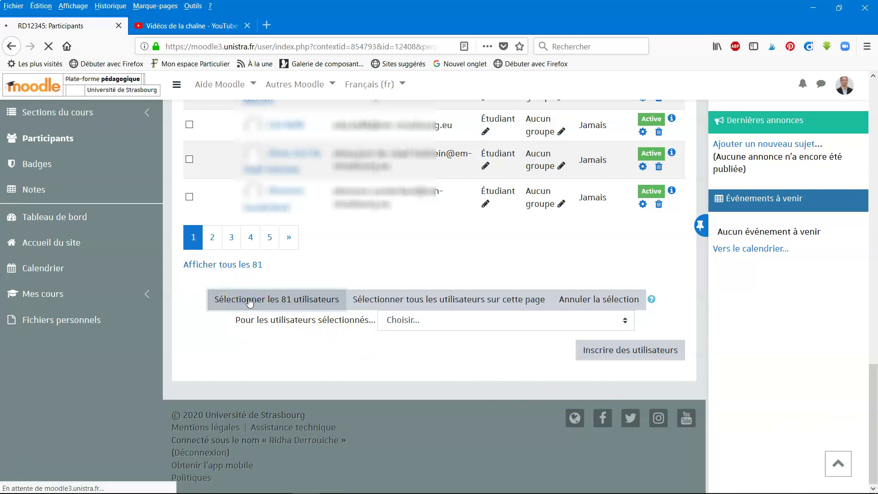
Browse the bulk actions for the 81 selected students without applying any
{"action": "left_click_drag", "start_coordinate": [874, 104], "coordinate": [874, 471]}
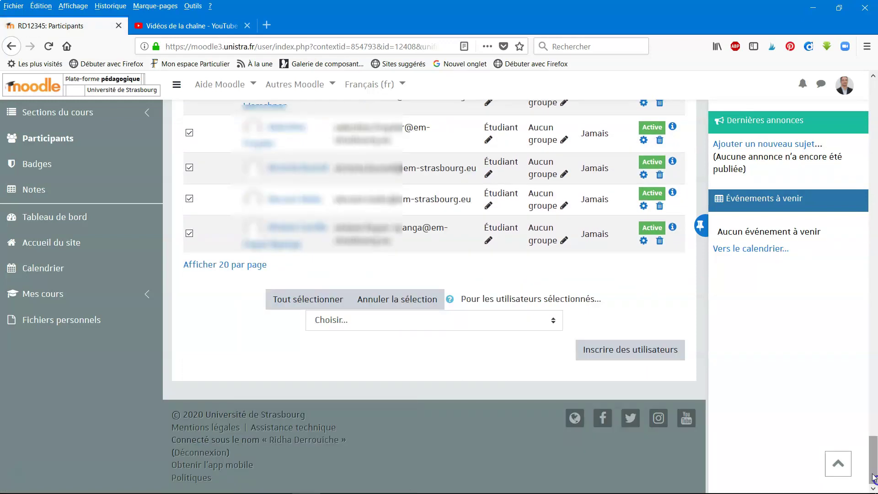
{"action": "left_click", "coordinate": [552, 322]}
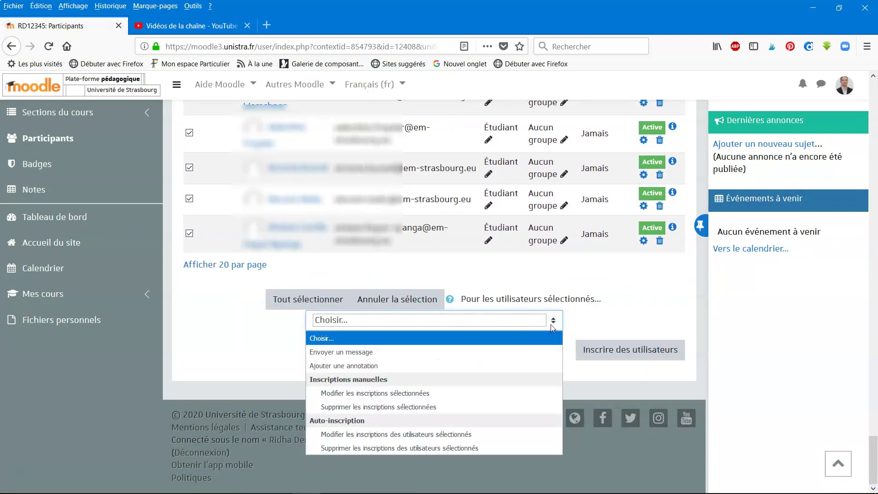
{"action": "left_click", "coordinate": [499, 393]}
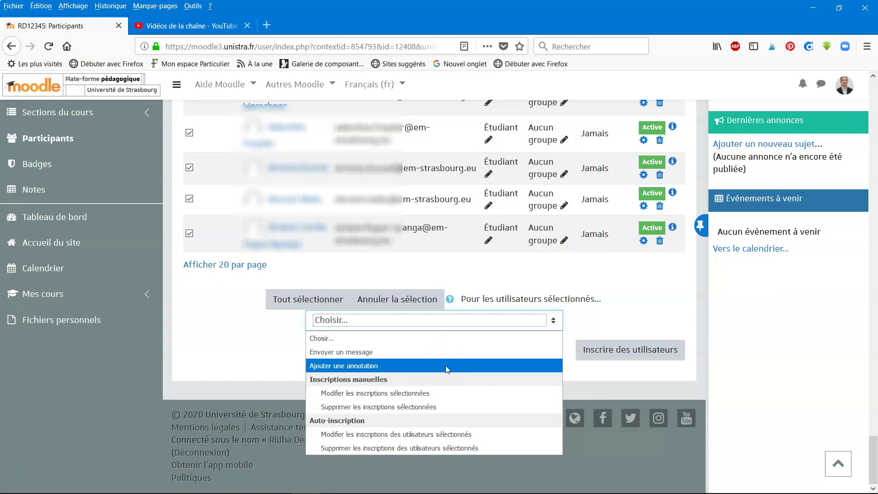
{"action": "left_click", "coordinate": [446, 407]}
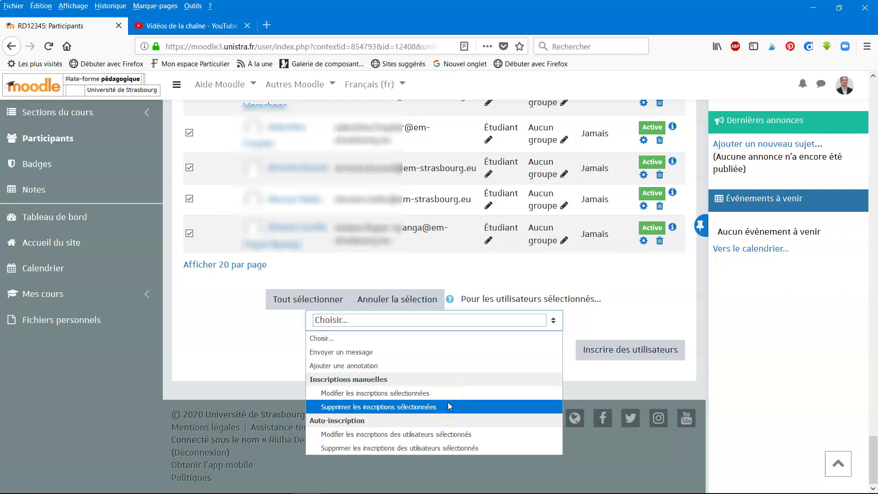
{"action": "left_click", "coordinate": [264, 348]}
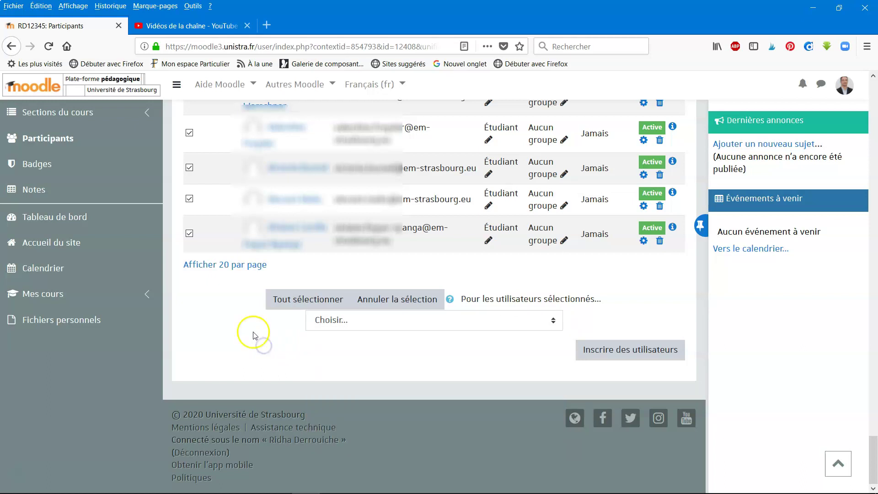
{"action": "left_click", "coordinate": [197, 170]}
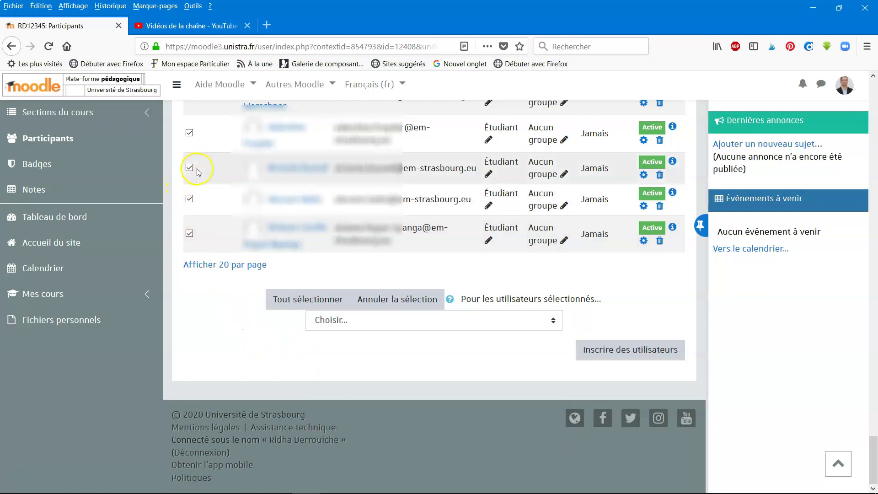